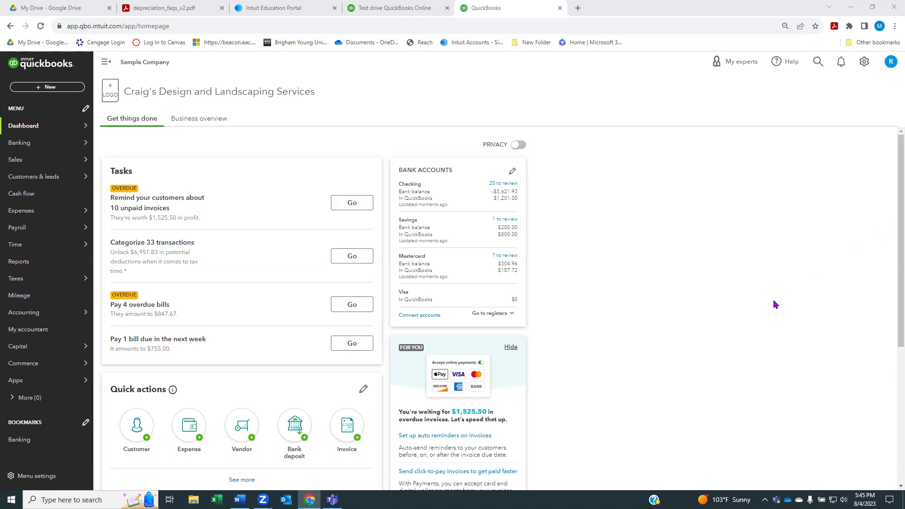
# Open the Chart of accounts and switch it to Business view
pyautogui.moveTo(67, 321)
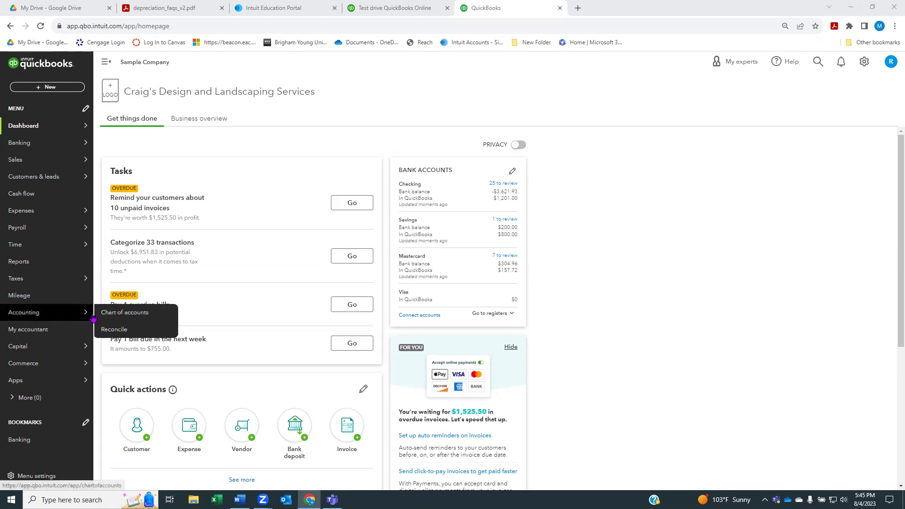
pyautogui.click(122, 318)
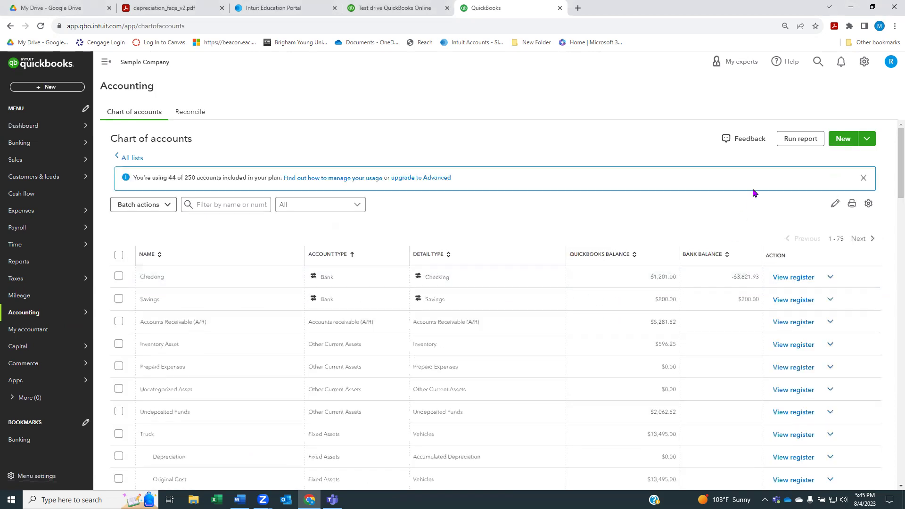
pyautogui.click(865, 63)
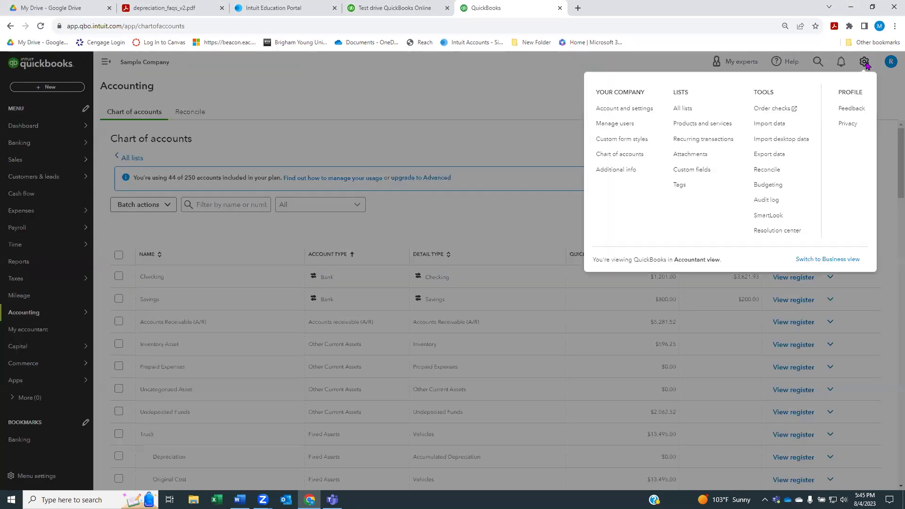
pyautogui.click(834, 261)
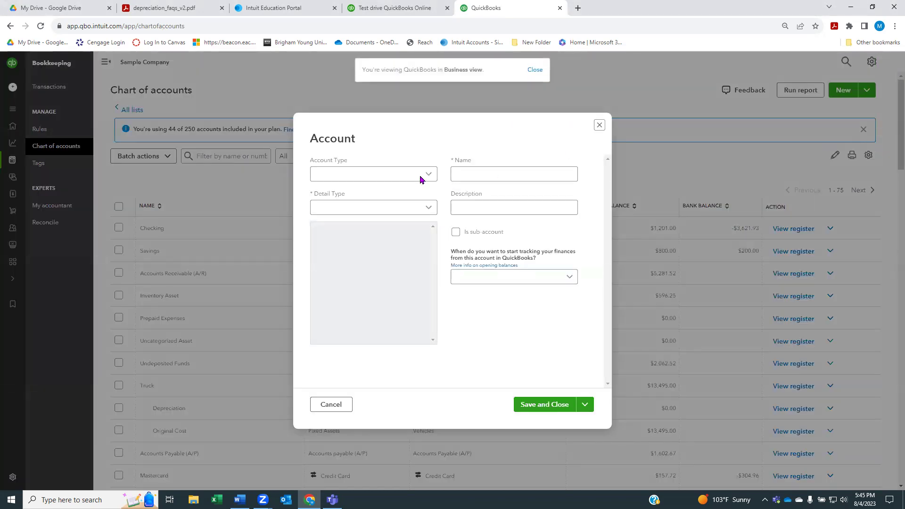
# Set the new account's type to Fixed Assets with detail type Machinery & Equipment
pyautogui.click(426, 175)
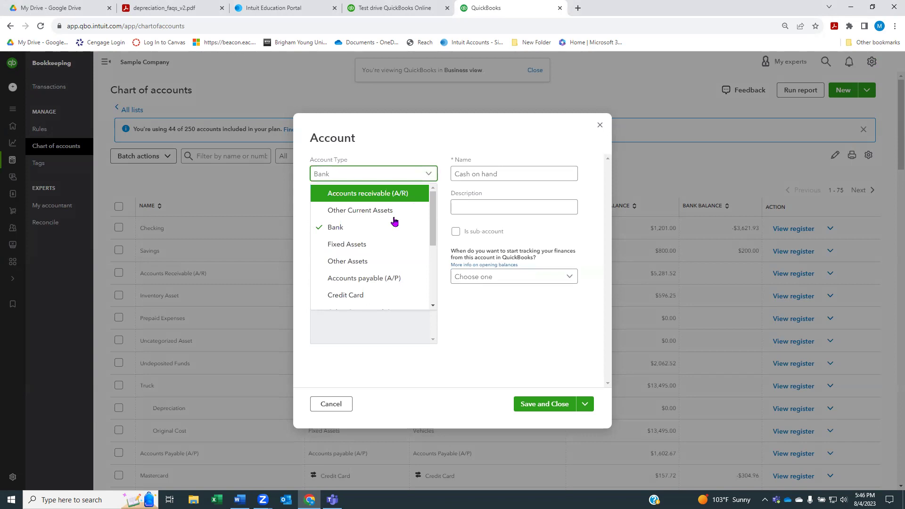
pyautogui.click(415, 244)
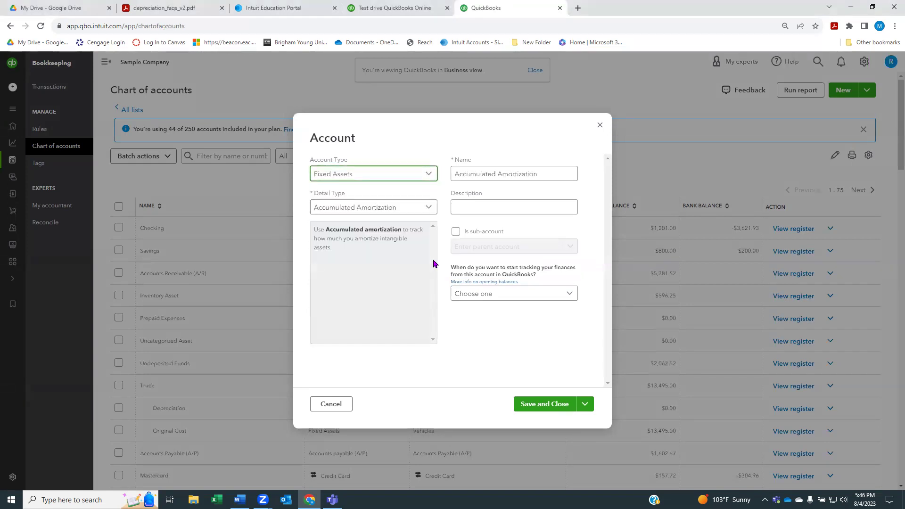
pyautogui.click(418, 204)
pyautogui.scroll(-2, 394, 273)
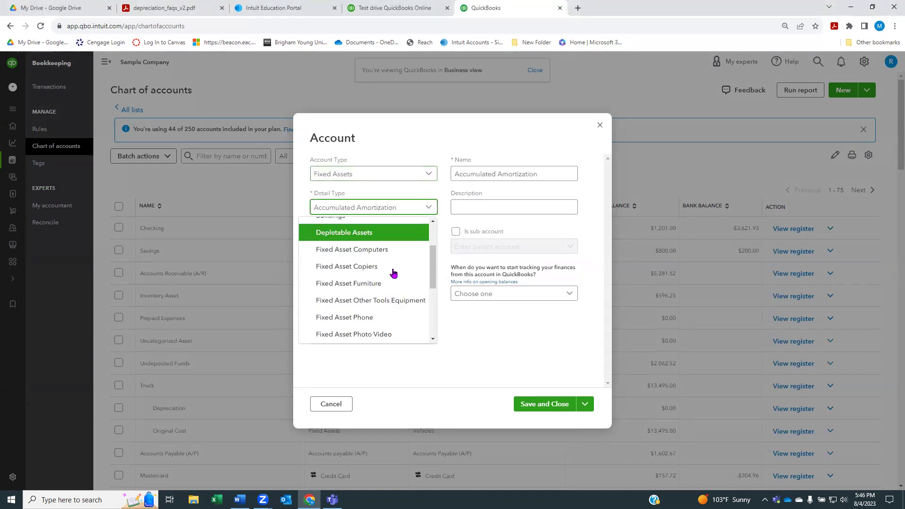
pyautogui.scroll(-3, 393, 273)
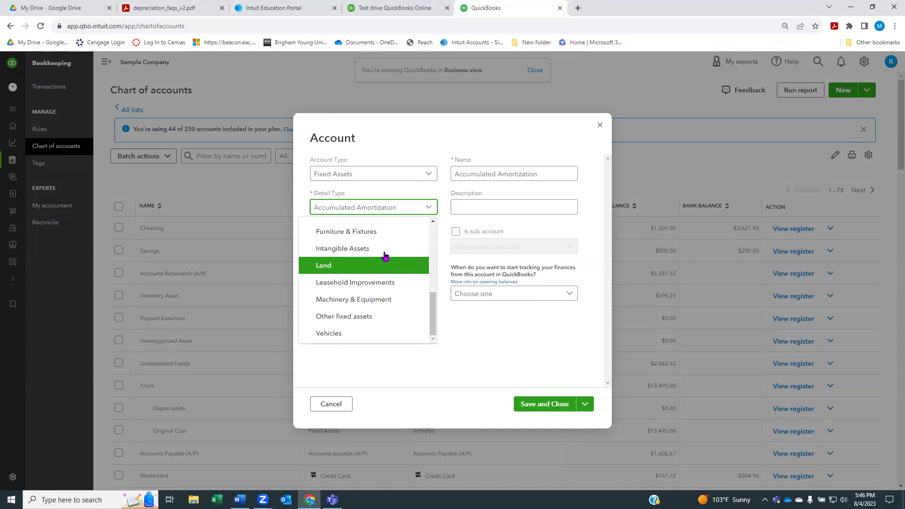
pyautogui.scroll(1, 384, 242)
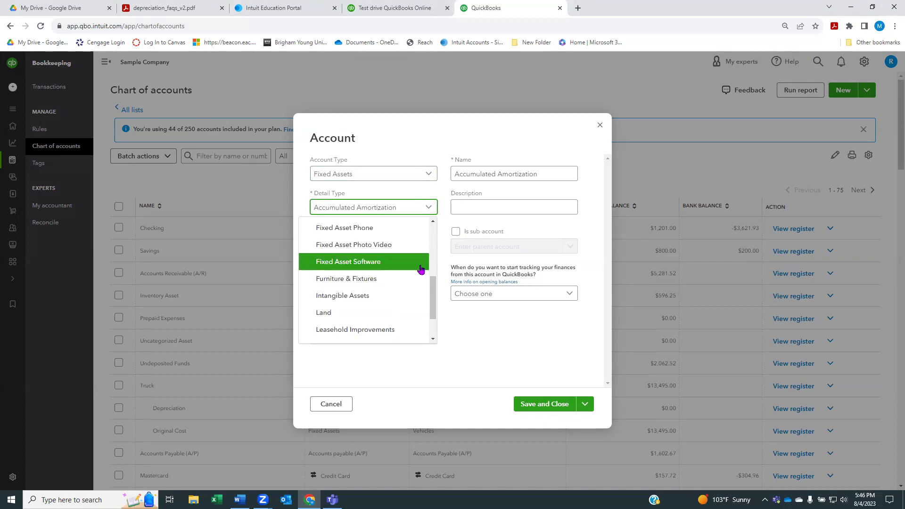
pyautogui.scroll(-1, 421, 269)
pyautogui.click(395, 300)
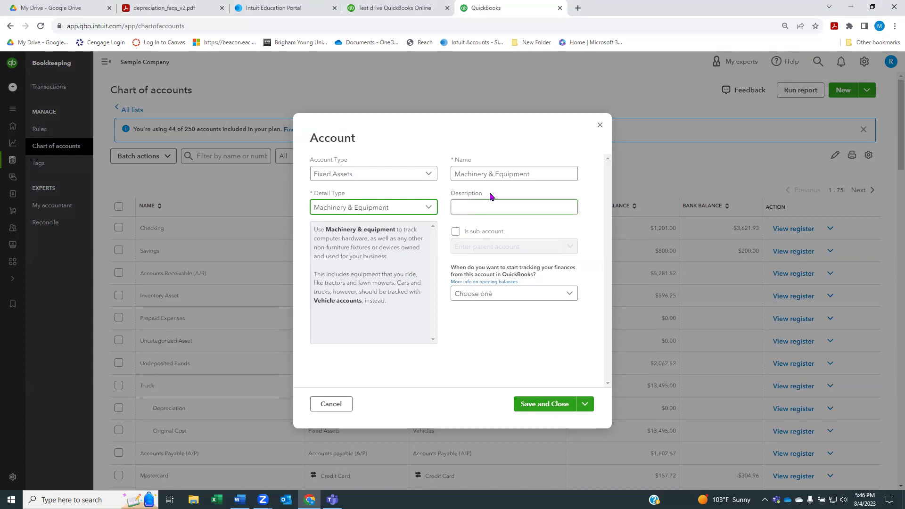
# Name the account 'Equipment', track it from today, and save and close
pyautogui.tripleClick(492, 174)
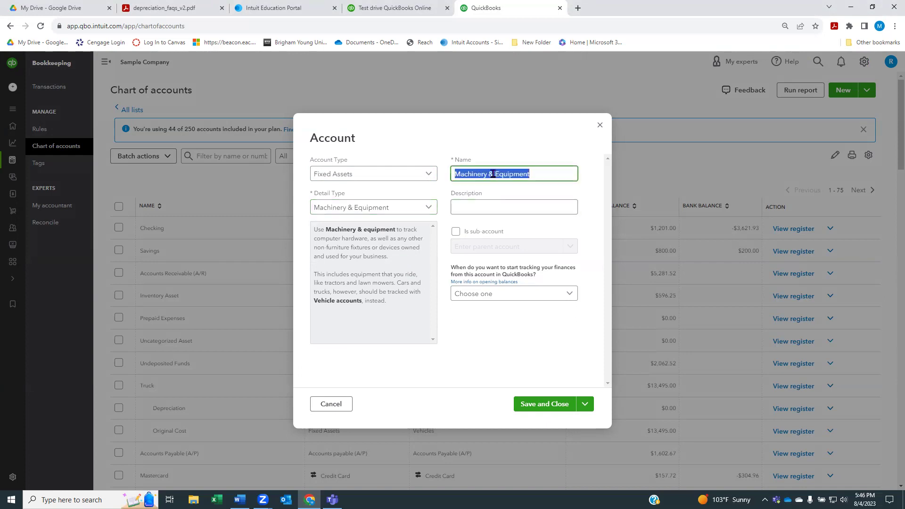
pyautogui.write('Equi')
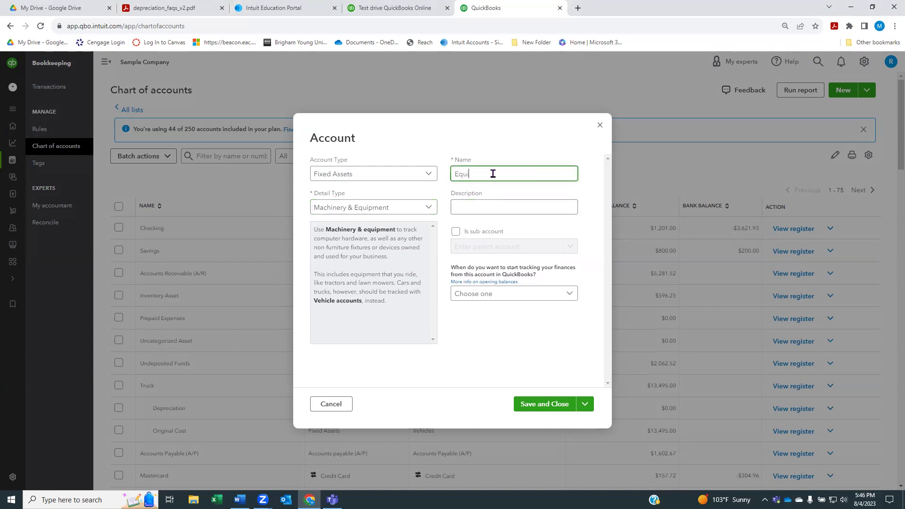
pyautogui.write('p ent')
pyautogui.press('BackSpace')
pyautogui.press('BackSpace')
pyautogui.press('BackSpace')
pyautogui.write('ment')
pyautogui.click(558, 295)
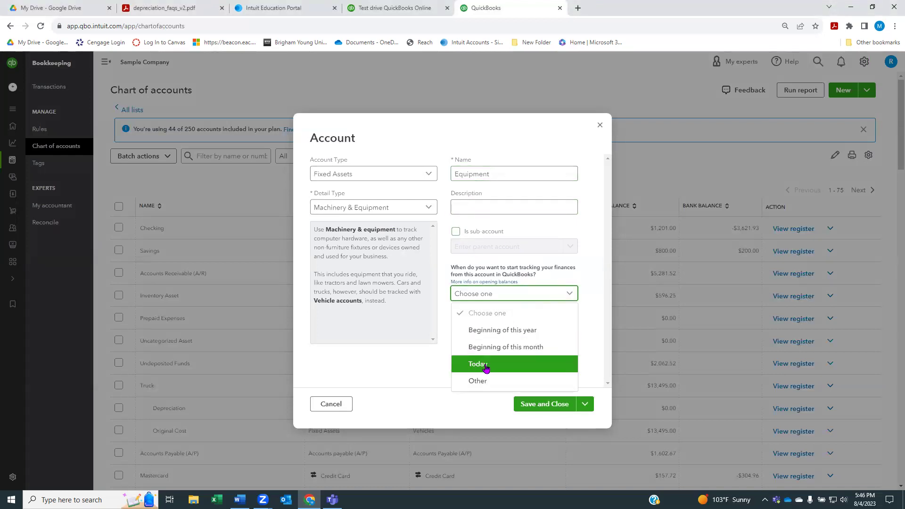
pyautogui.click(504, 367)
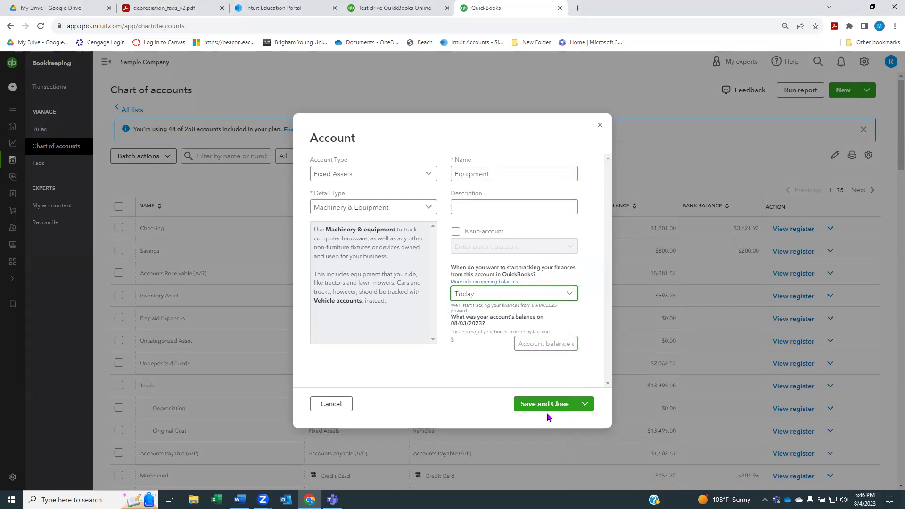
pyautogui.click(584, 404)
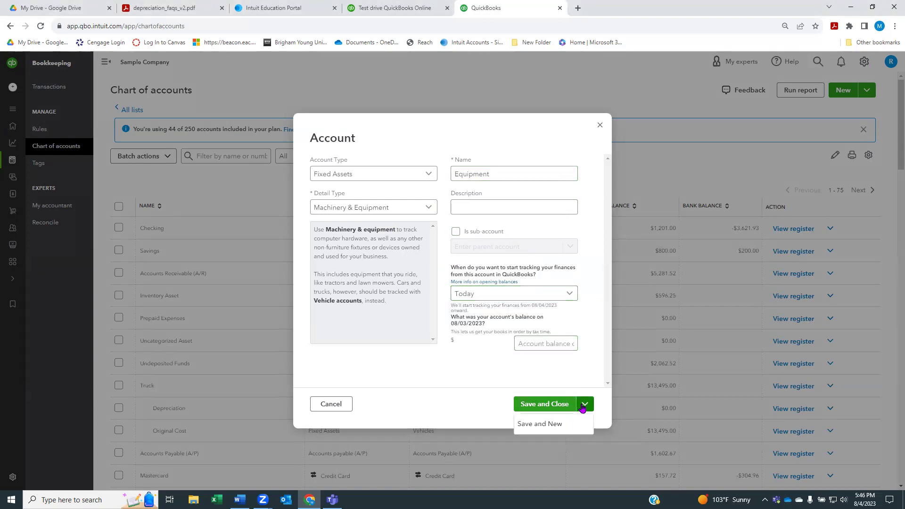
pyautogui.click(564, 424)
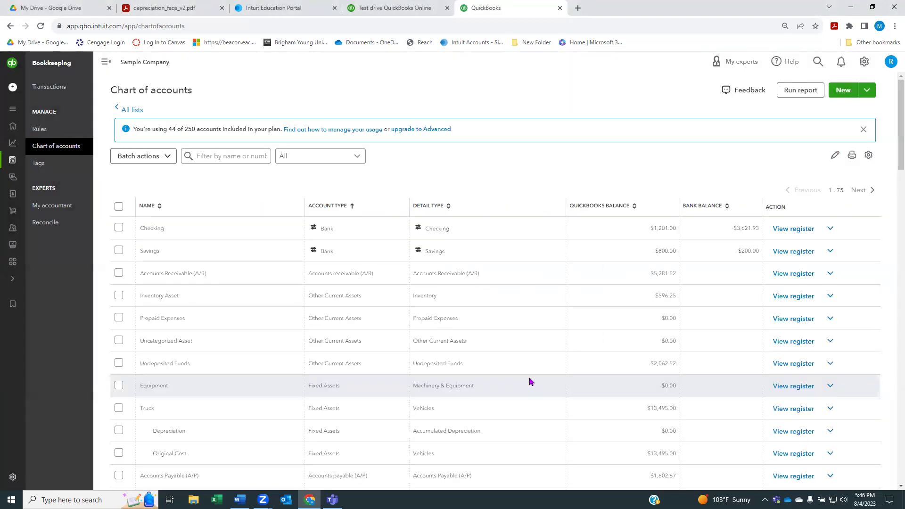
# Start a new account with type Fixed Assets and detail type Machinery & Equipment
pyautogui.click(842, 95)
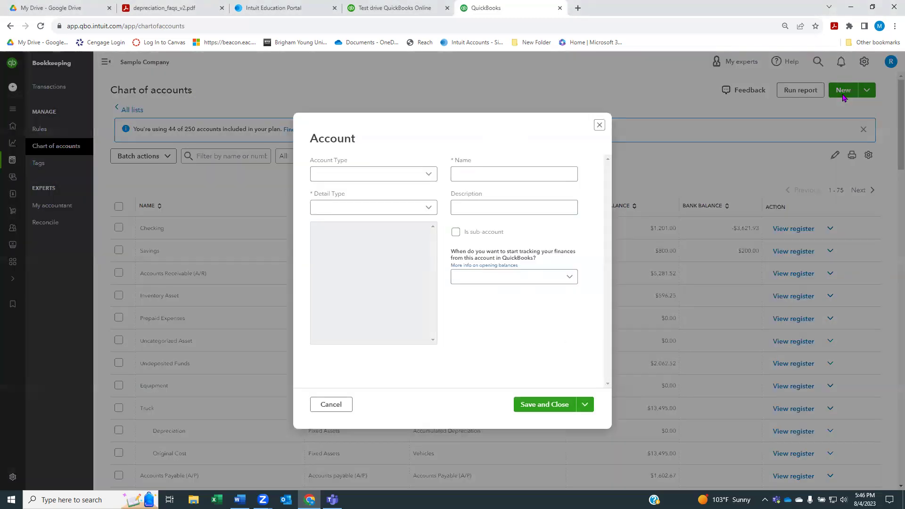
pyautogui.click(426, 178)
pyautogui.click(370, 244)
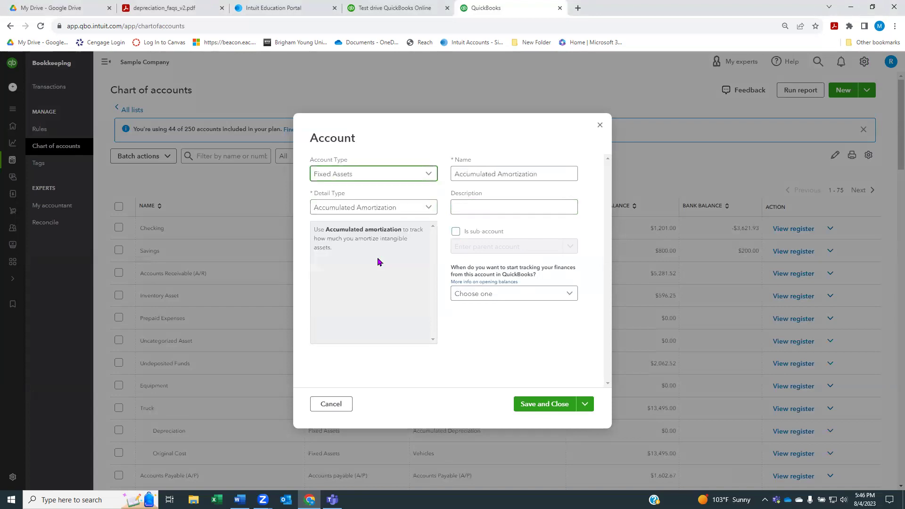
pyautogui.click(429, 209)
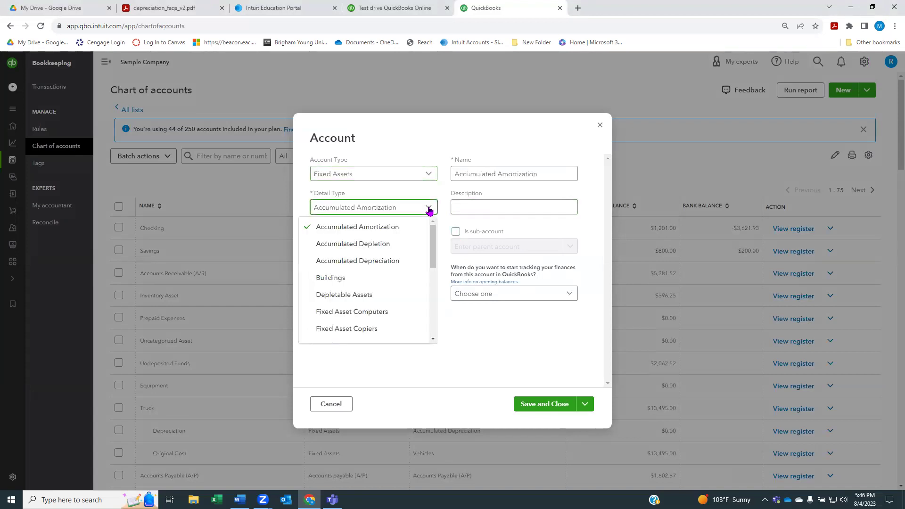
pyautogui.scroll(-5, 389, 268)
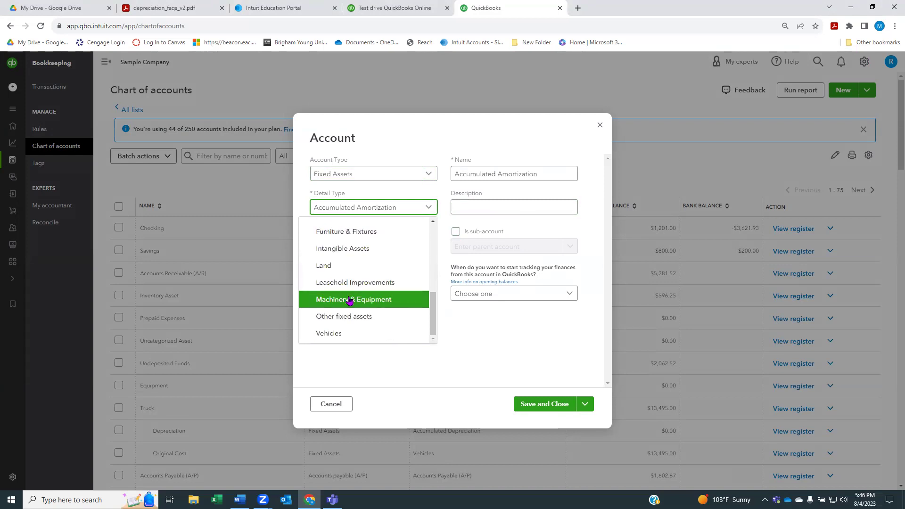
pyautogui.click(362, 304)
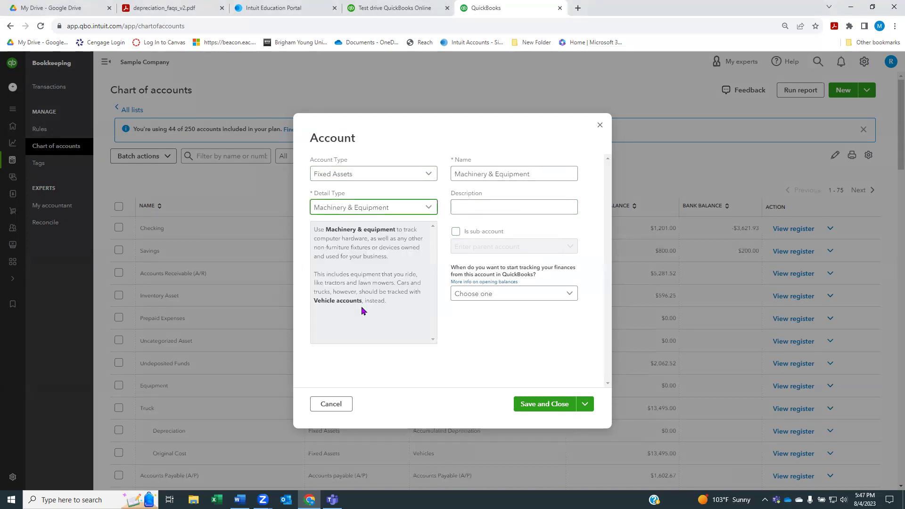
# Name it 'Original Cost', make it a sub-account of Equipment, and save
pyautogui.tripleClick(515, 174)
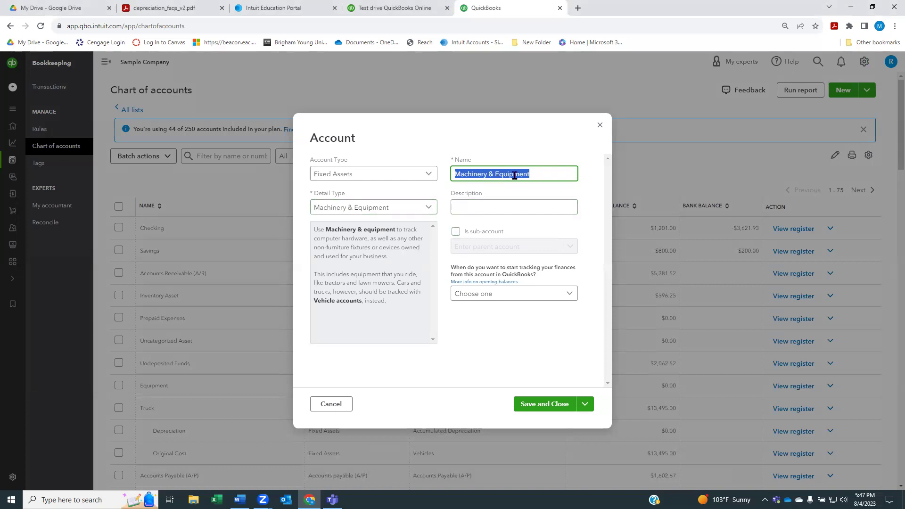
pyautogui.write('Original ')
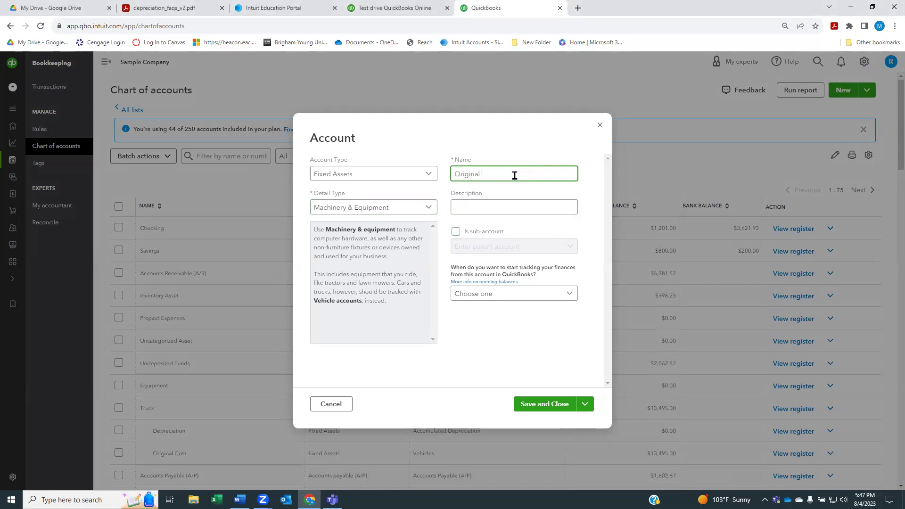
pyautogui.write('Cost')
pyautogui.click(456, 232)
pyautogui.click(570, 247)
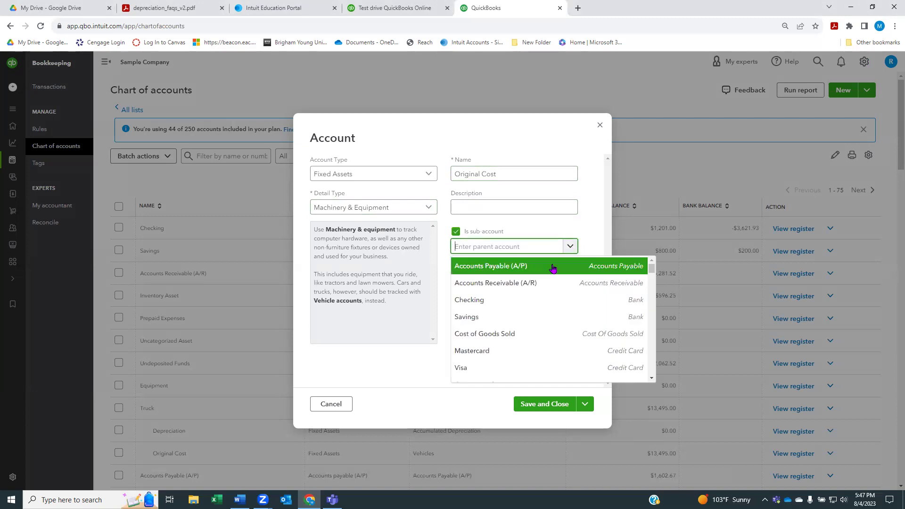
pyautogui.write('Eq')
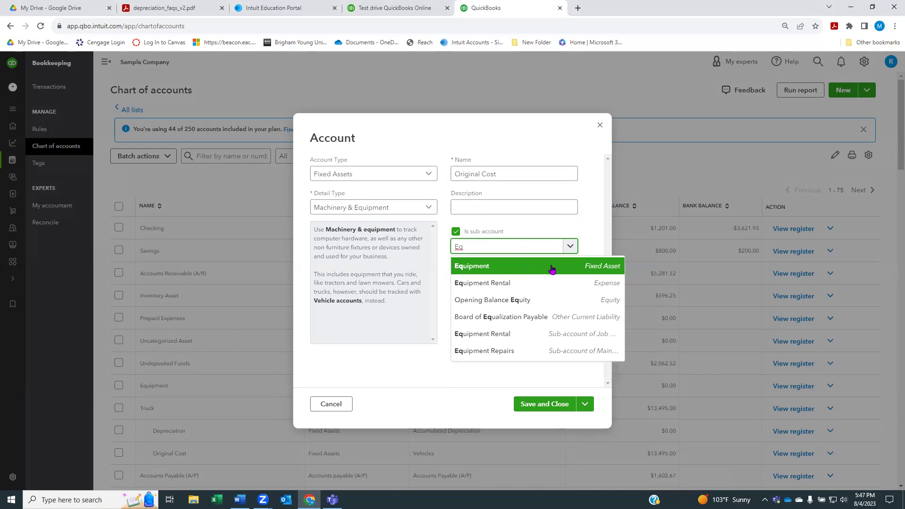
pyautogui.write('u')
pyautogui.click(544, 272)
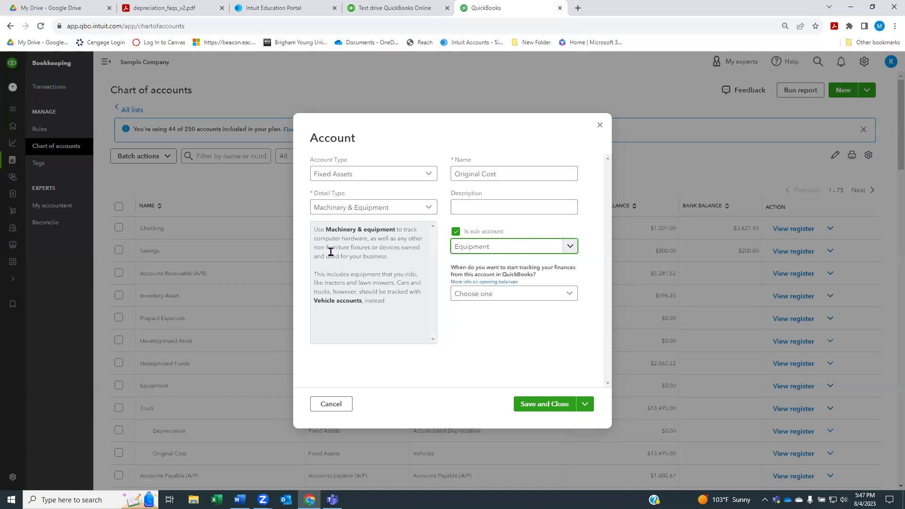
pyautogui.click(545, 404)
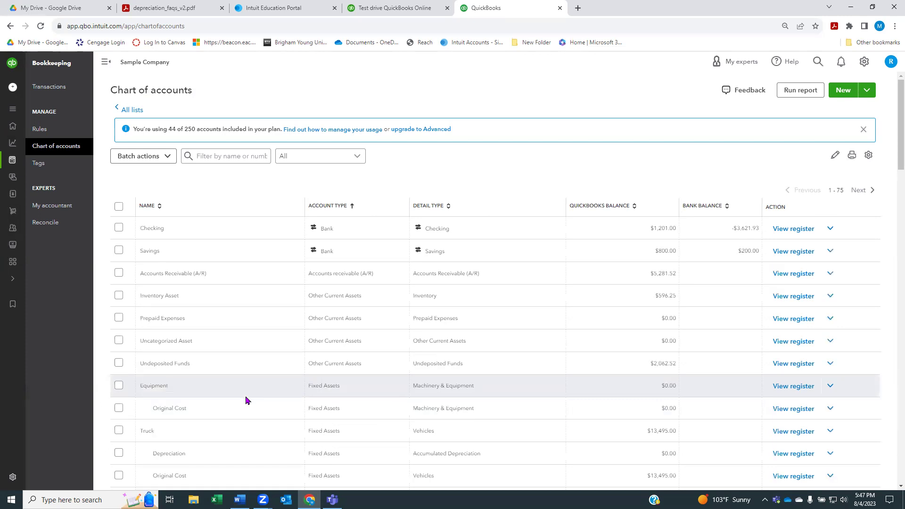
# Start a new Fixed Assets account with detail type Accumulated Depreciation
pyautogui.click(839, 90)
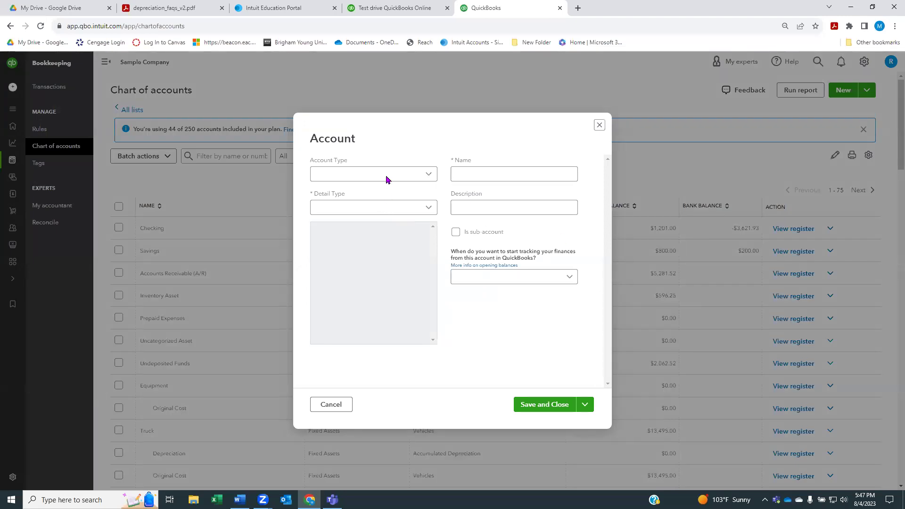
pyautogui.click(387, 180)
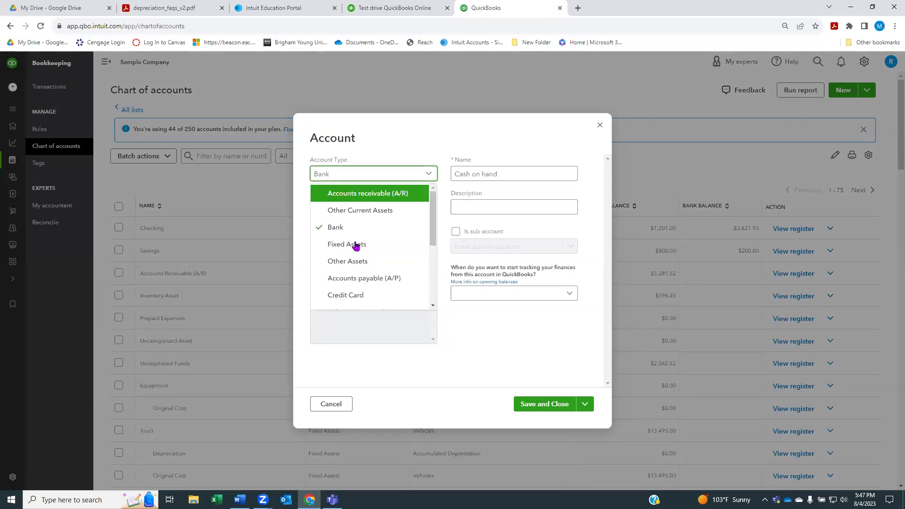
pyautogui.click(387, 249)
pyautogui.click(413, 210)
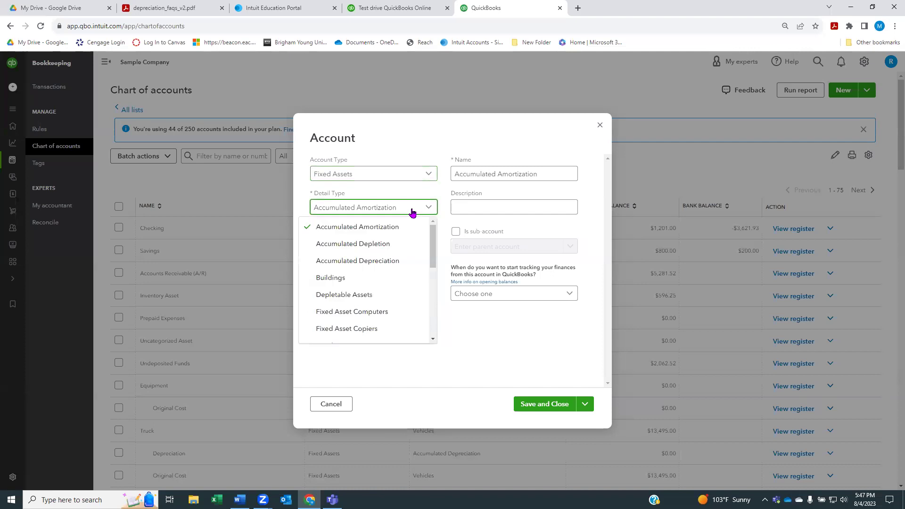
pyautogui.click(376, 262)
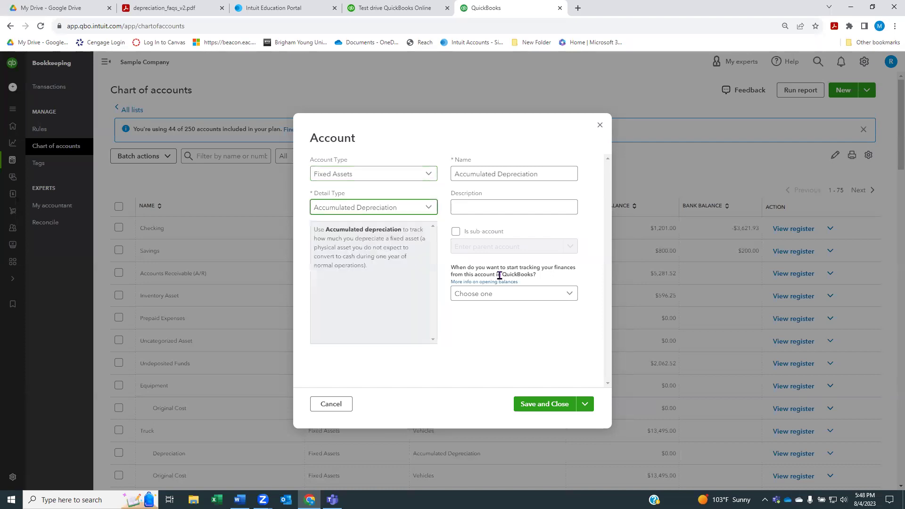
pyautogui.click(551, 176)
# Make it a sub-account of Equipment tracked from today, and save and close
pyautogui.click(455, 232)
pyautogui.click(569, 247)
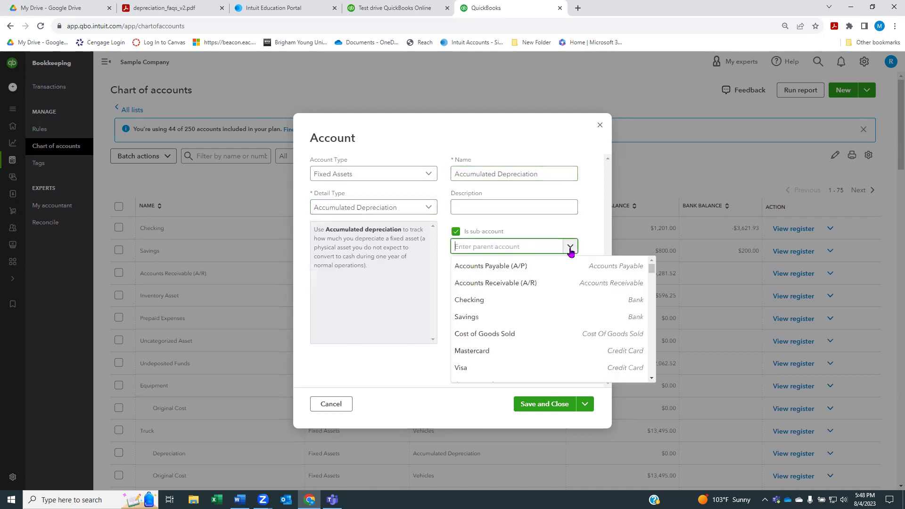
pyautogui.write('equi')
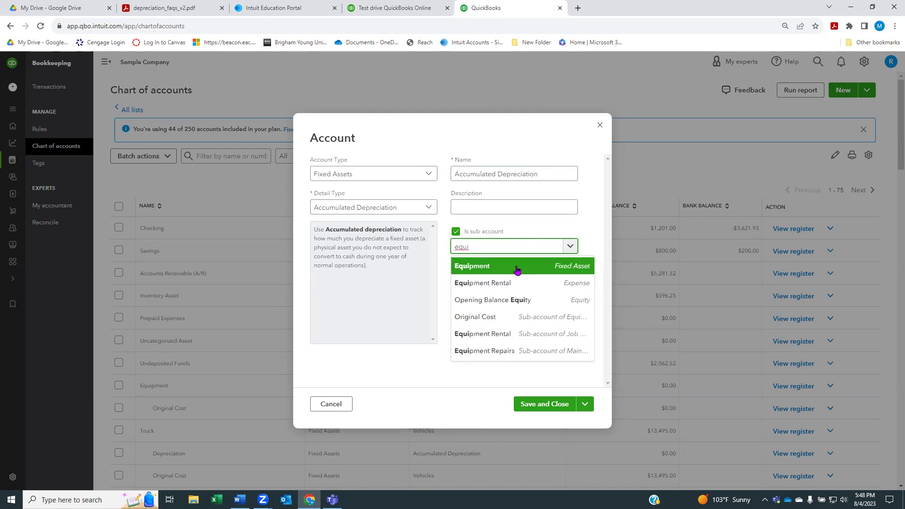
pyautogui.click(546, 264)
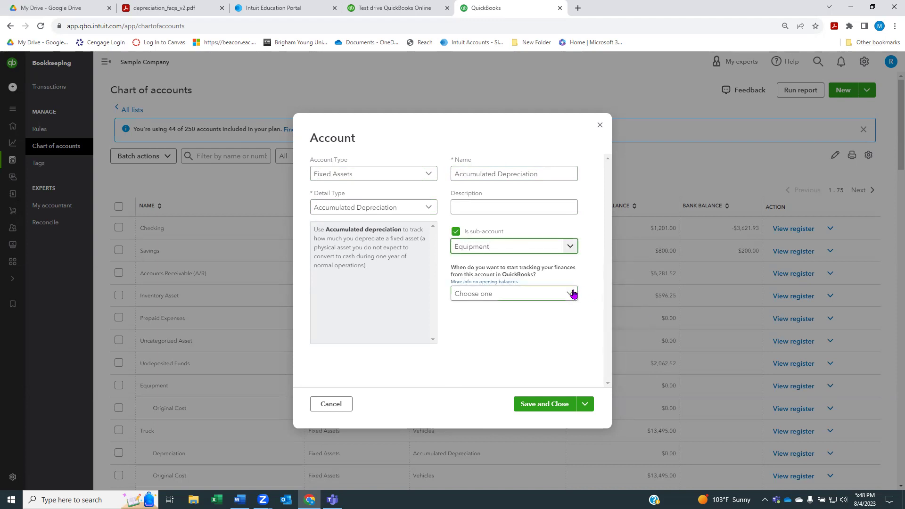
pyautogui.click(570, 293)
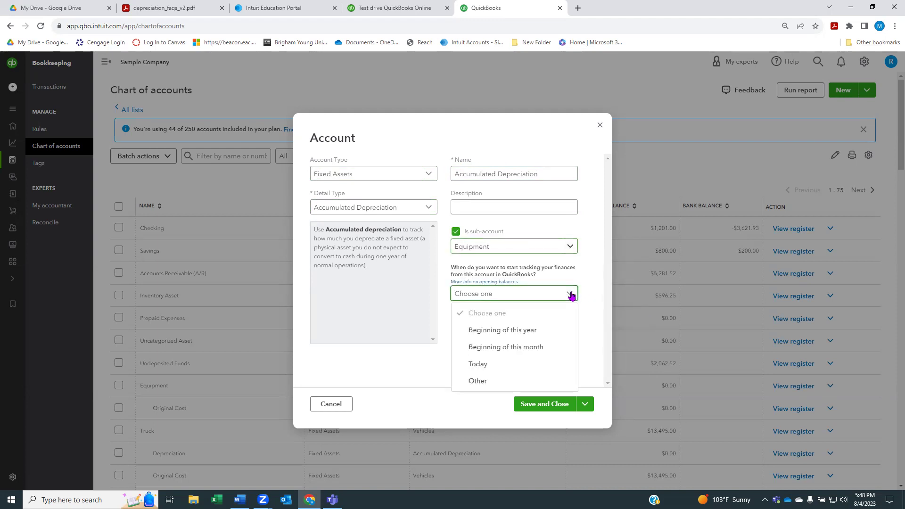
pyautogui.click(483, 364)
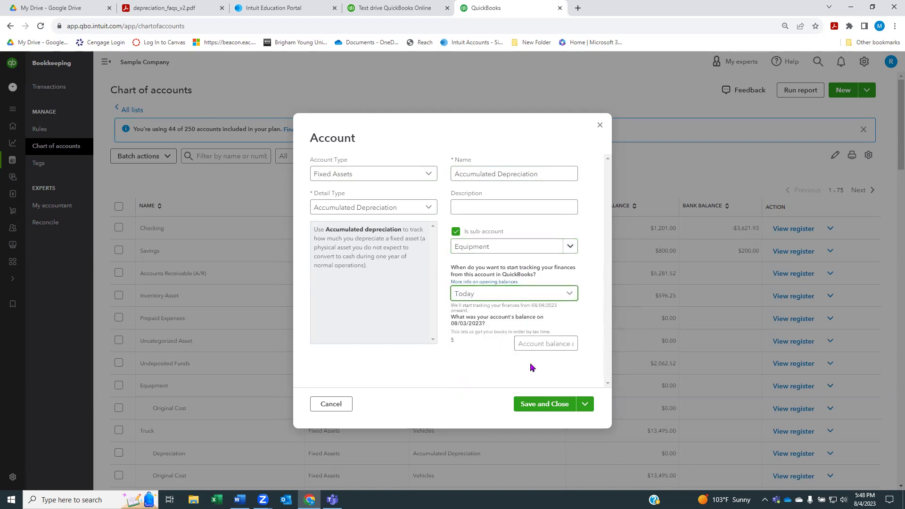
pyautogui.click(535, 409)
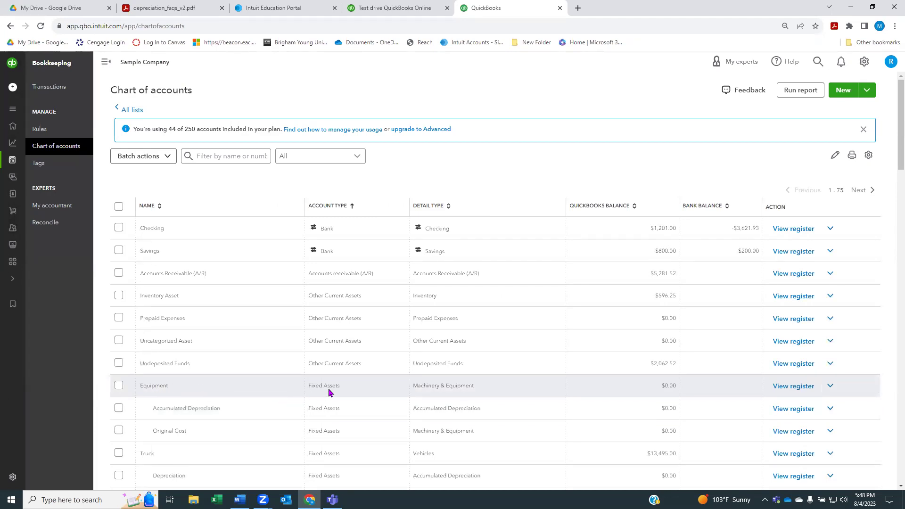
pyautogui.scroll(-1, 329, 393)
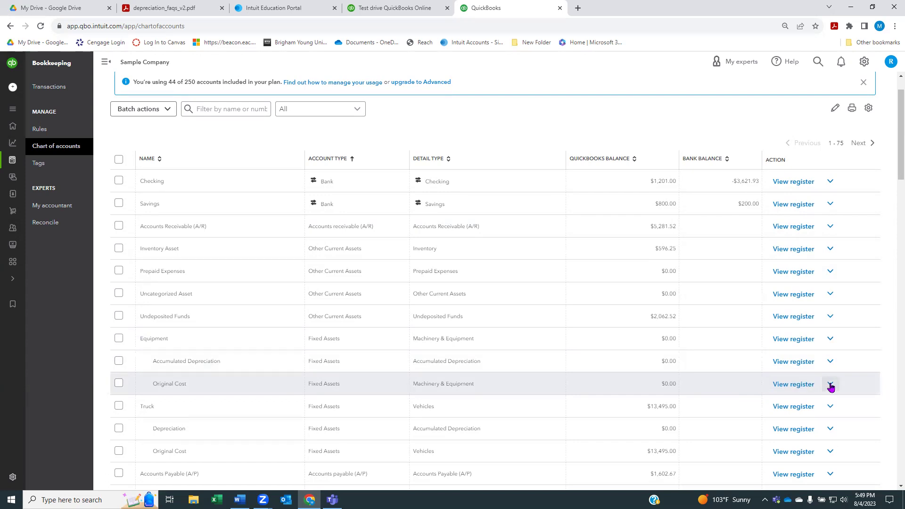
# In the Original Cost register, start a journal entry with payee Cool Cars
pyautogui.click(789, 385)
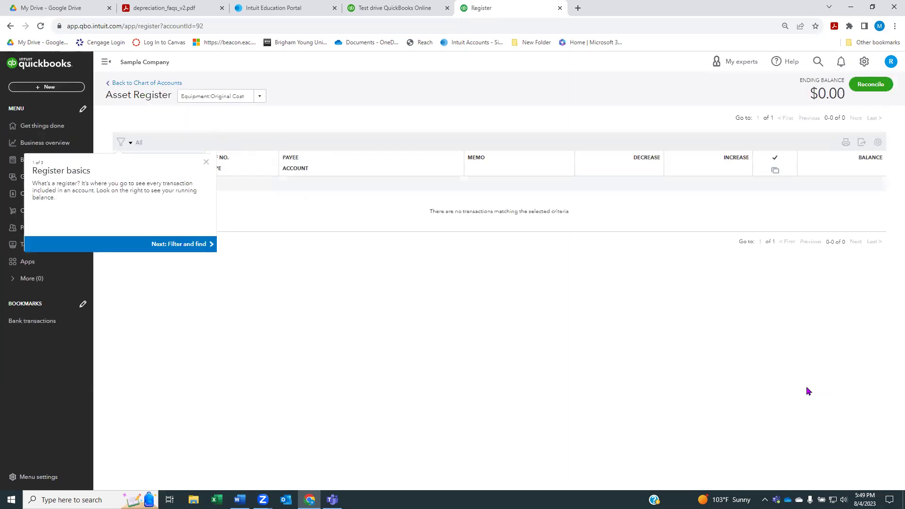
pyautogui.click(206, 162)
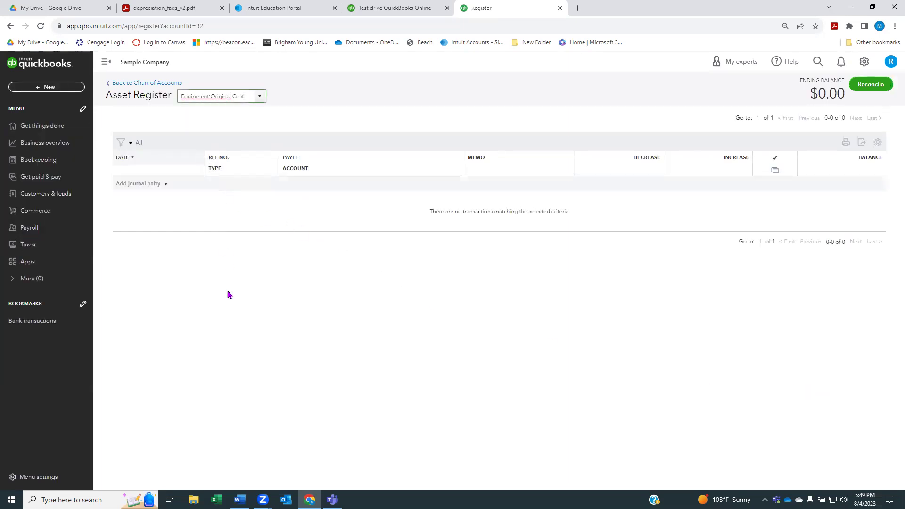
pyautogui.click(151, 185)
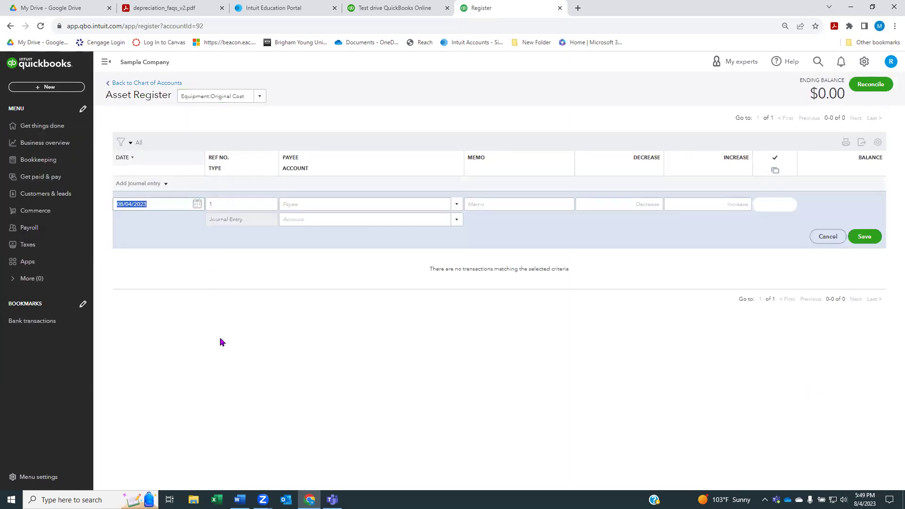
pyautogui.click(350, 203)
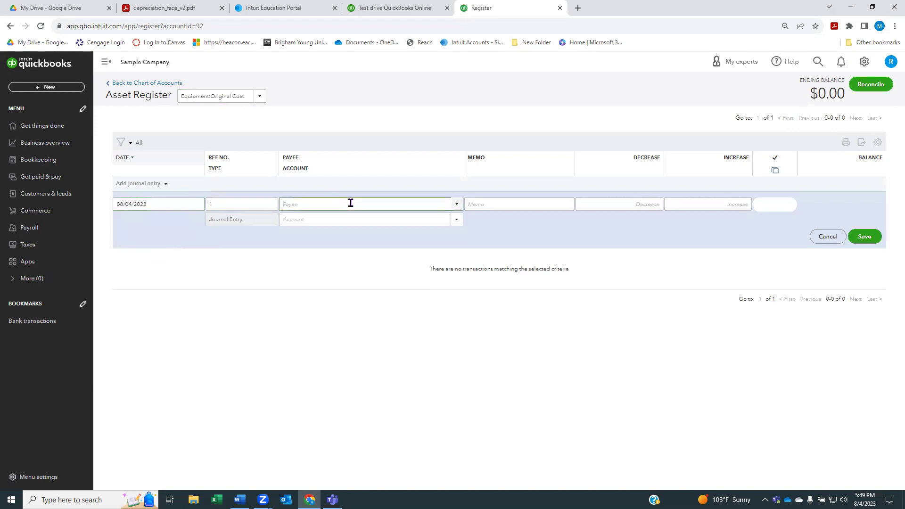
pyautogui.click(455, 208)
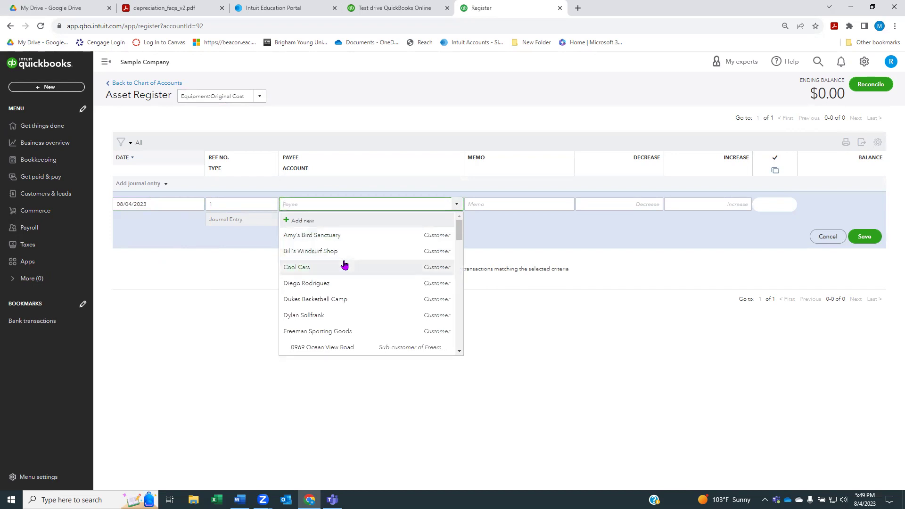
pyautogui.click(307, 269)
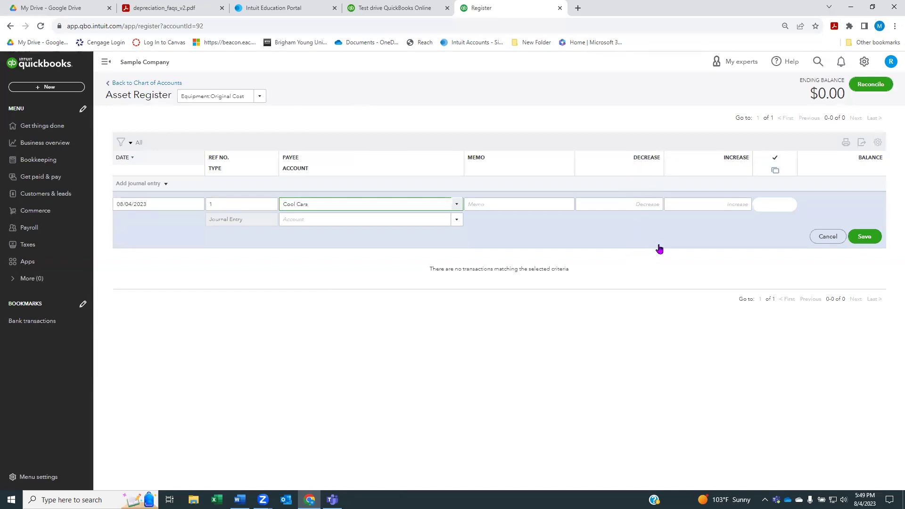
# Enter a 35000 increase against the Checking account and save the entry
pyautogui.click(721, 207)
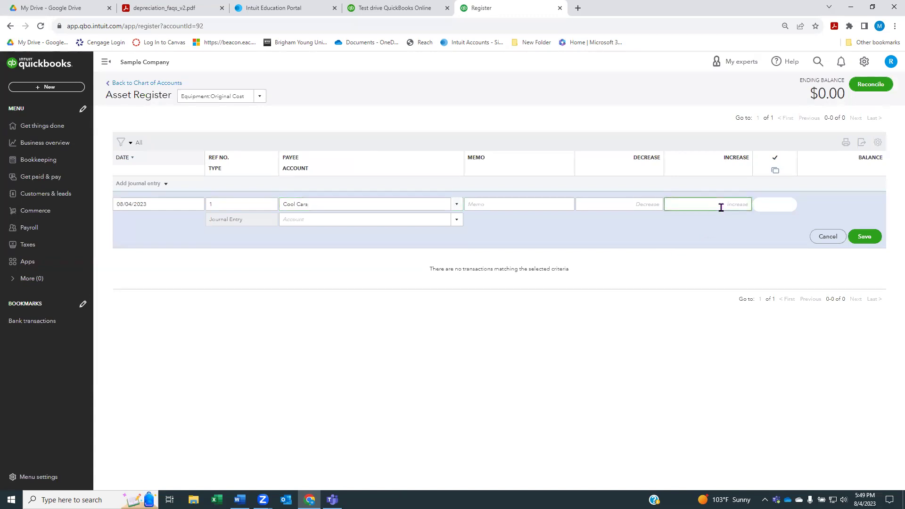
pyautogui.write('35000')
pyautogui.click(409, 219)
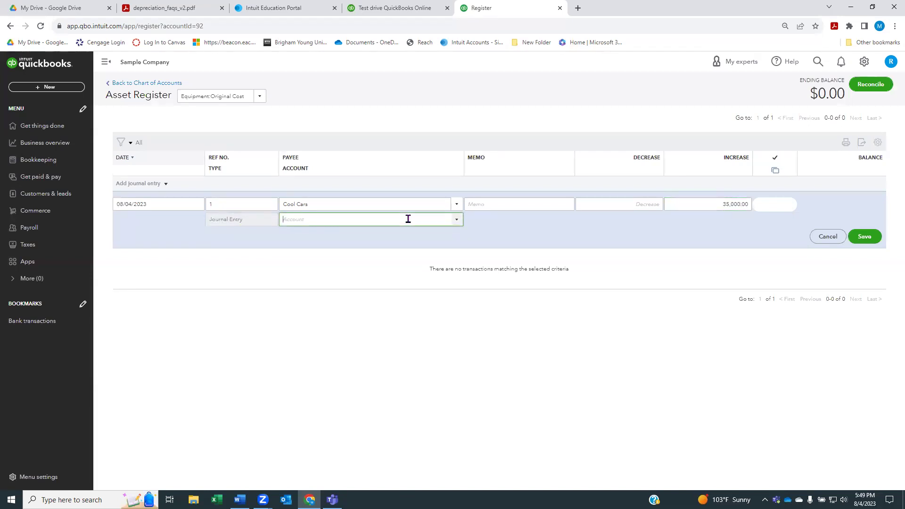
pyautogui.write('ch')
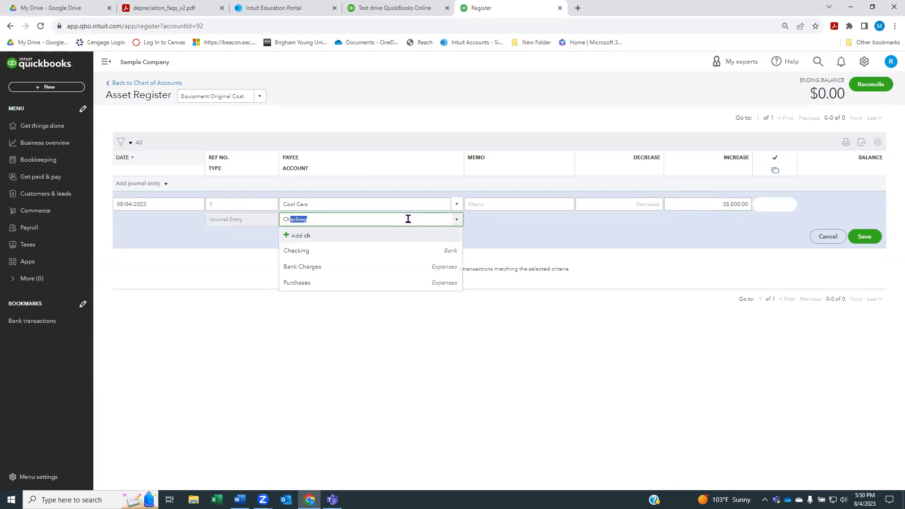
pyautogui.click(341, 253)
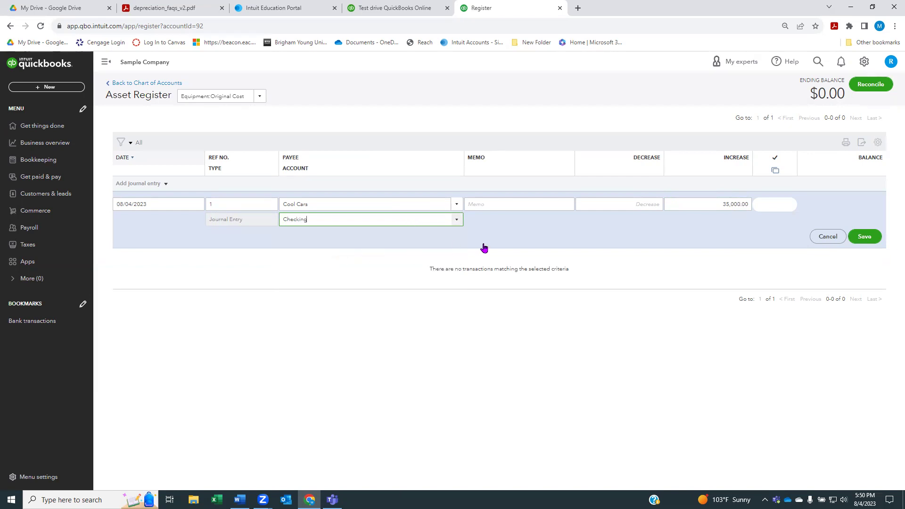
pyautogui.click(863, 237)
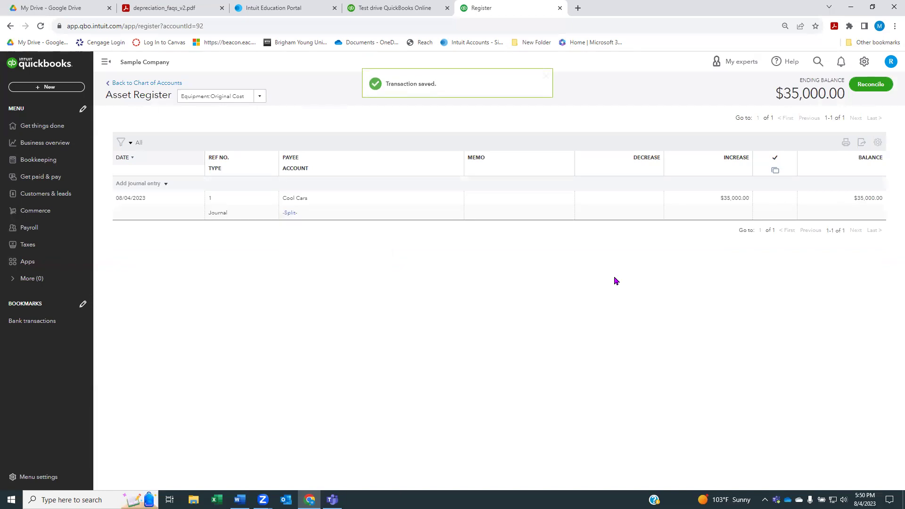
# Go back to the Chart of accounts to see Equipment and Original Cost at $35,000
pyautogui.click(147, 83)
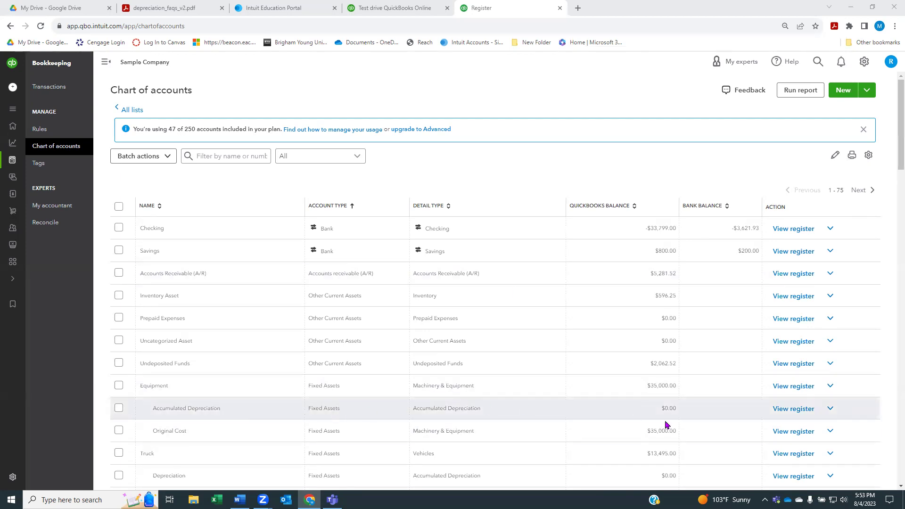
# In the Accumulated Depreciation register, save a 5,000 decrease journal entry against Depreciation
pyautogui.click(793, 411)
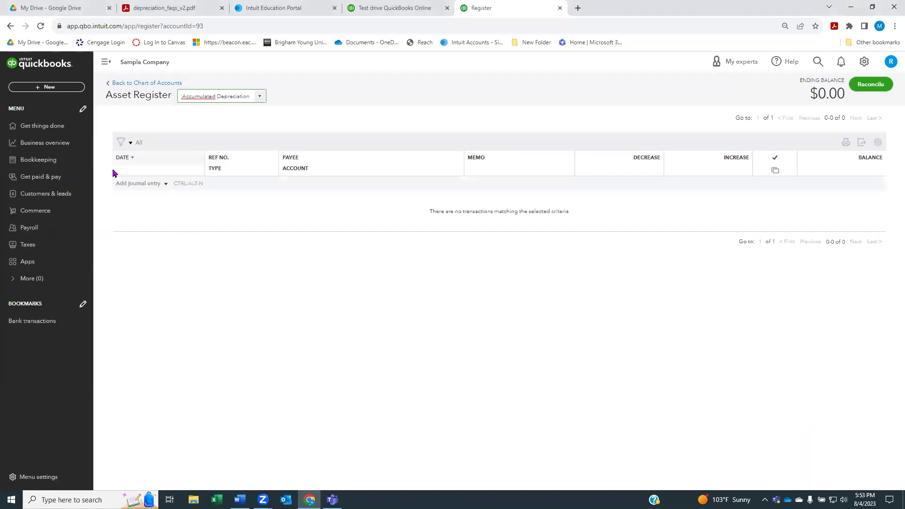
pyautogui.click(136, 184)
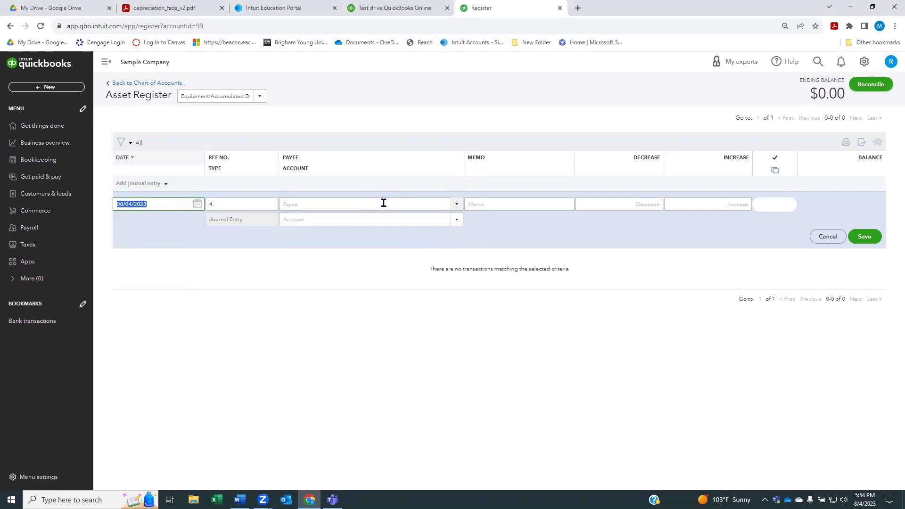
pyautogui.click(625, 204)
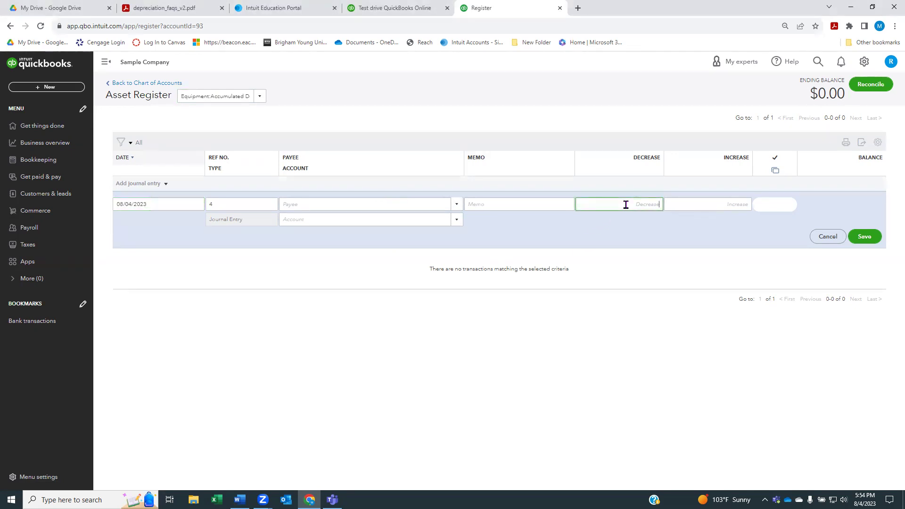
pyautogui.write('5000')
pyautogui.click(633, 237)
pyautogui.click(456, 221)
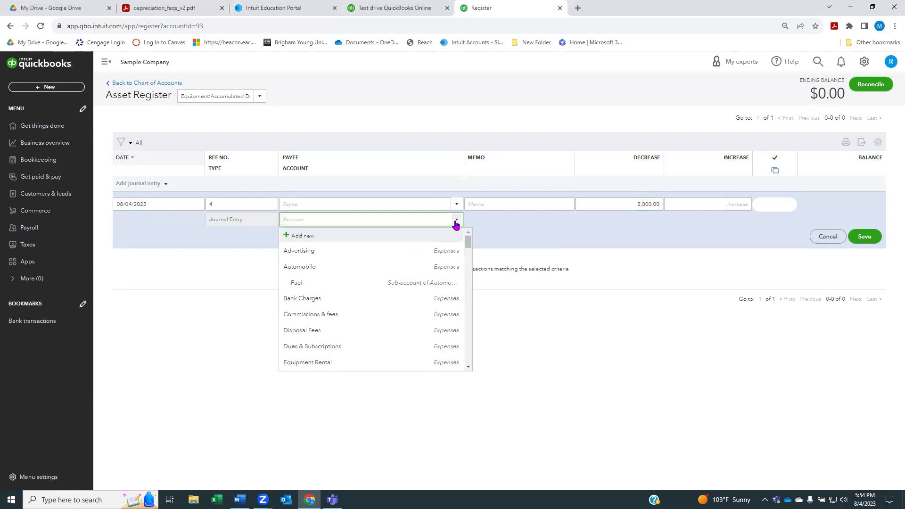
pyautogui.write('dep')
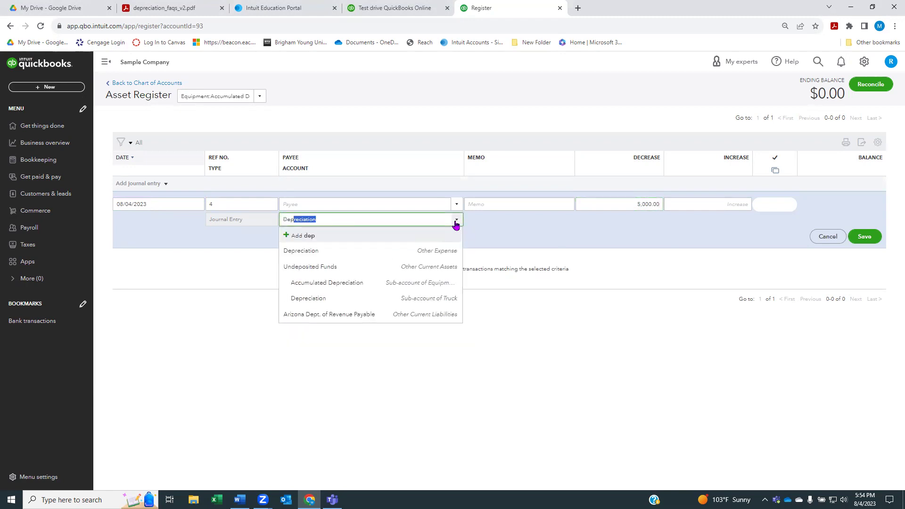
pyautogui.click(335, 256)
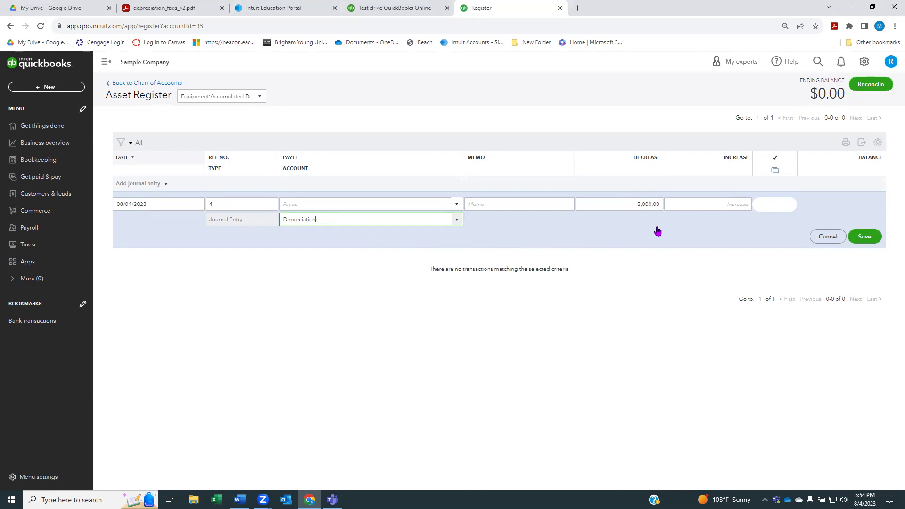
pyautogui.click(864, 236)
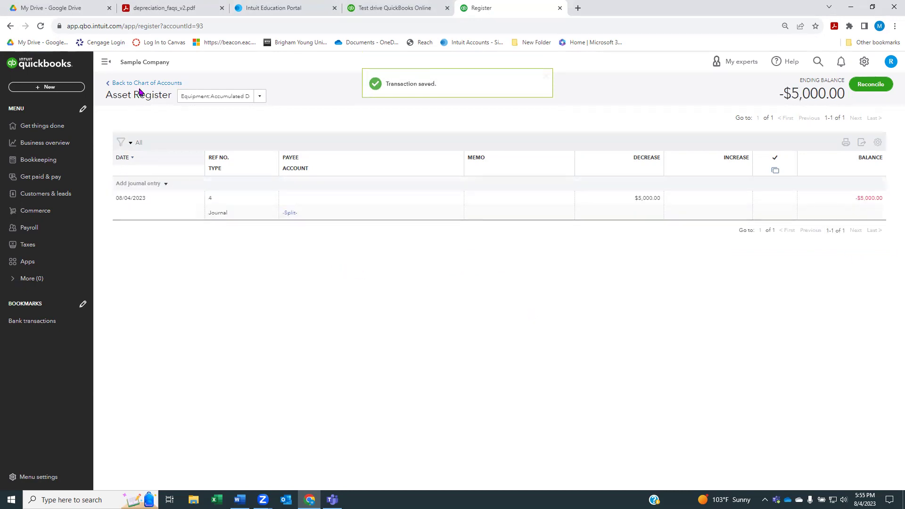
# Go back to the Chart of accounts to review Equipment at $30,000
pyautogui.click(137, 83)
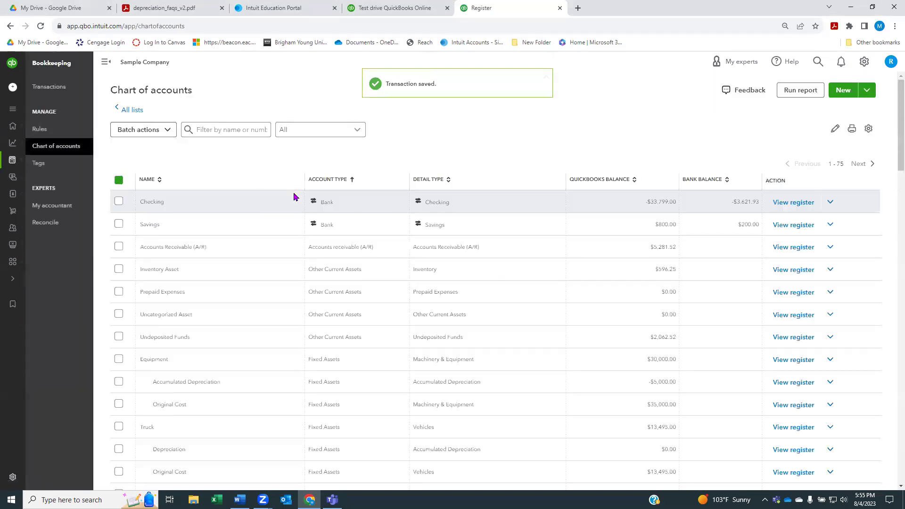